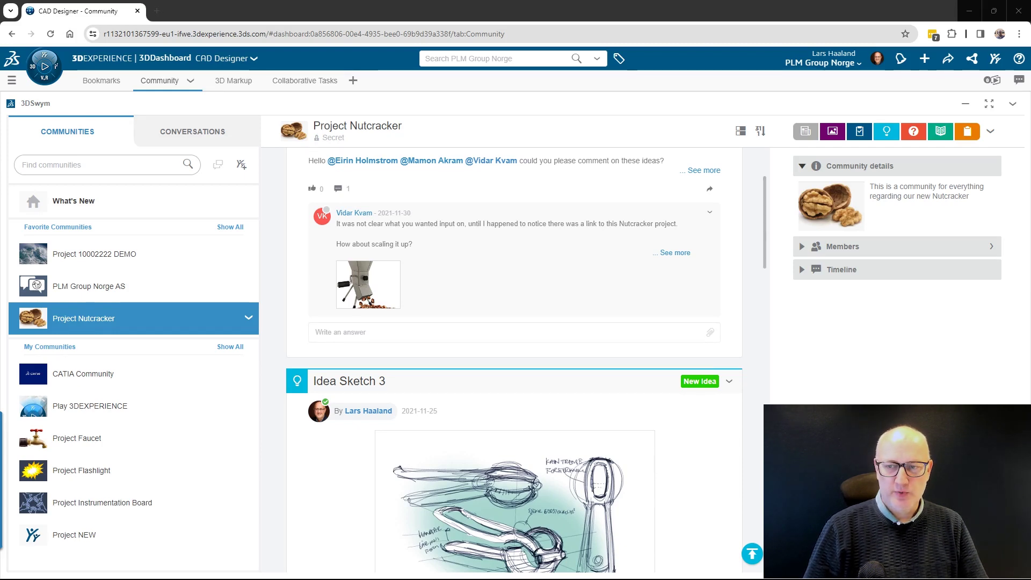
Step: Scroll through Idea Sketch 3 and Idea Sketch 2 in the Project Nutcracker feed
scroll(513, 360, down, 1)
scroll(514, 360, down, 1)
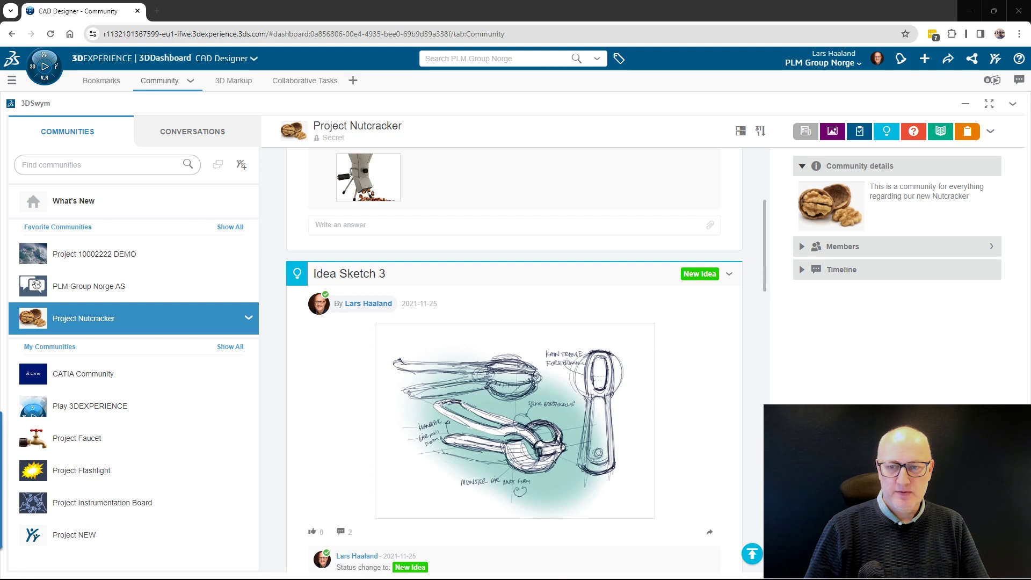
scroll(514, 354, down, 2)
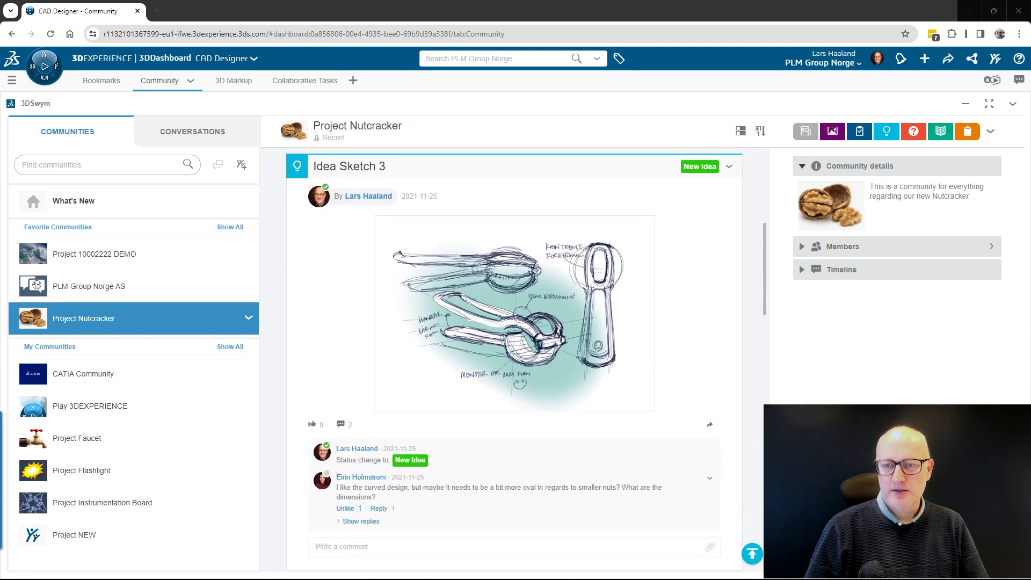
scroll(514, 354, down, 1)
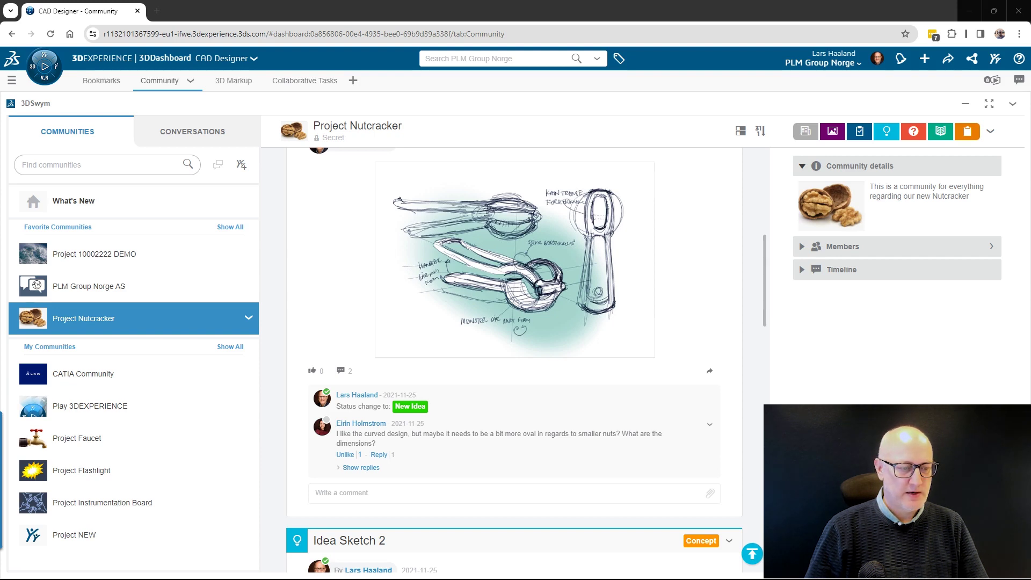
scroll(515, 354, down, 1)
scroll(515, 355, down, 1)
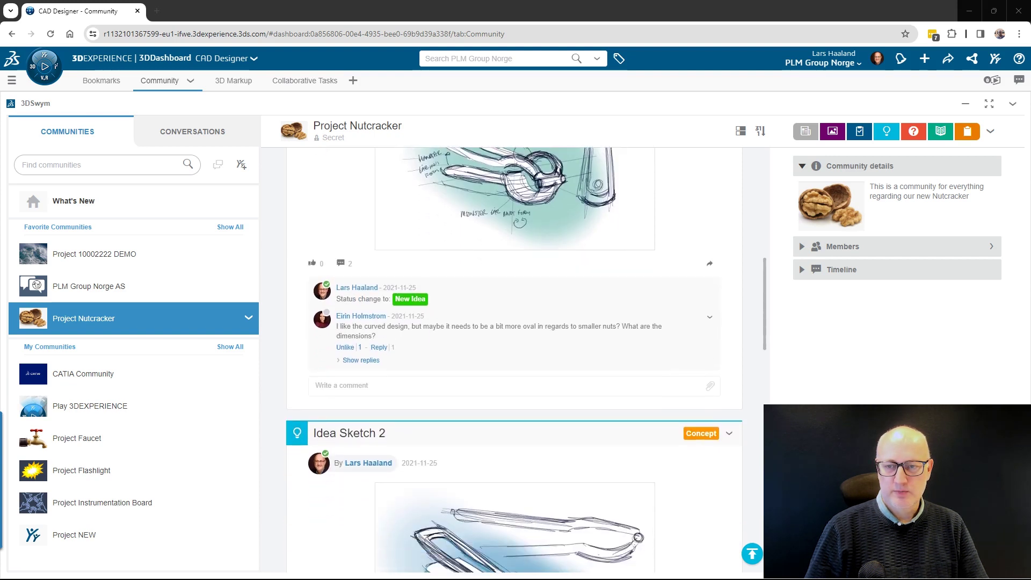
scroll(515, 355, down, 2)
scroll(514, 354, down, 1)
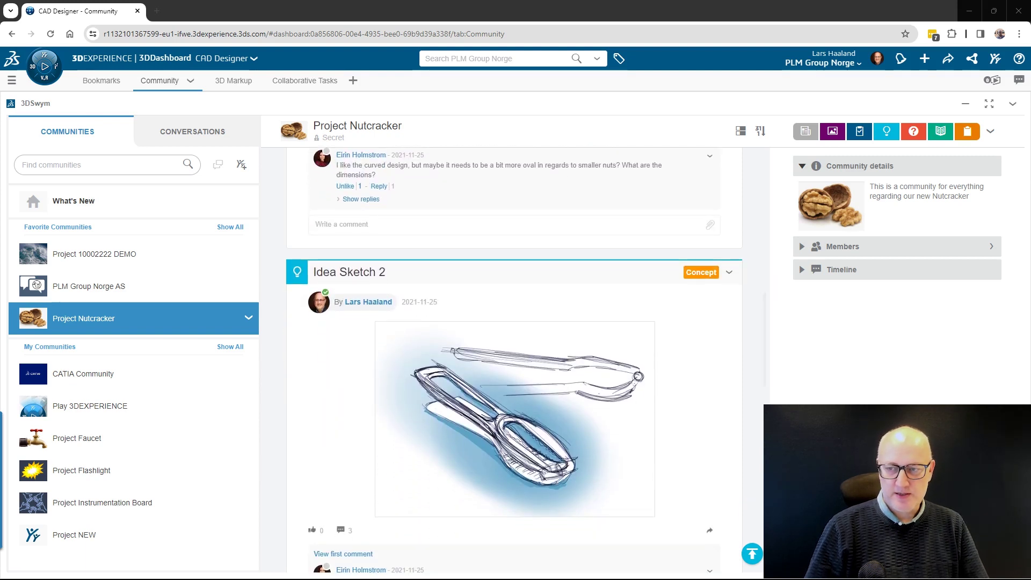
scroll(515, 355, up, 1)
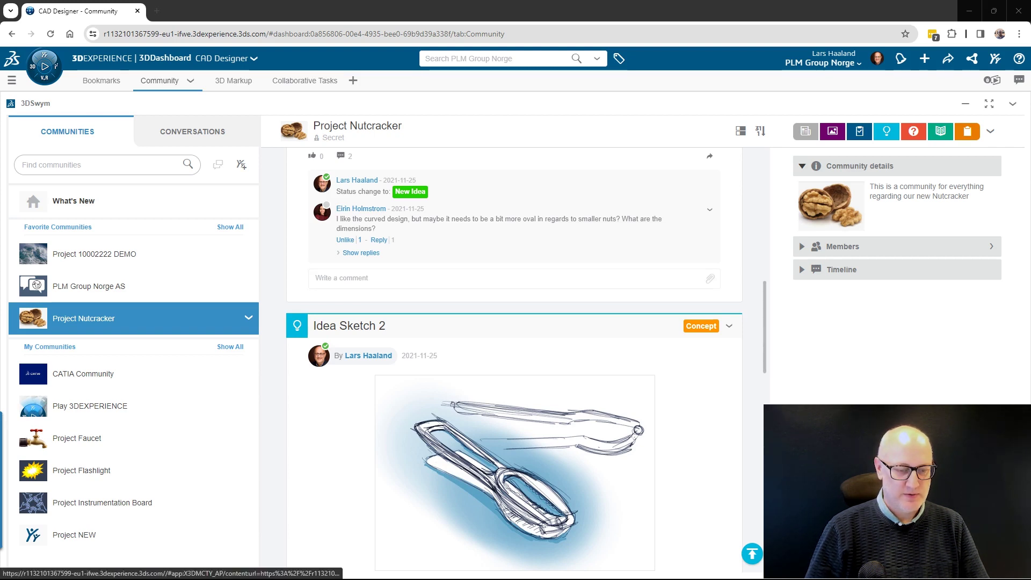
scroll(514, 376, down, 1)
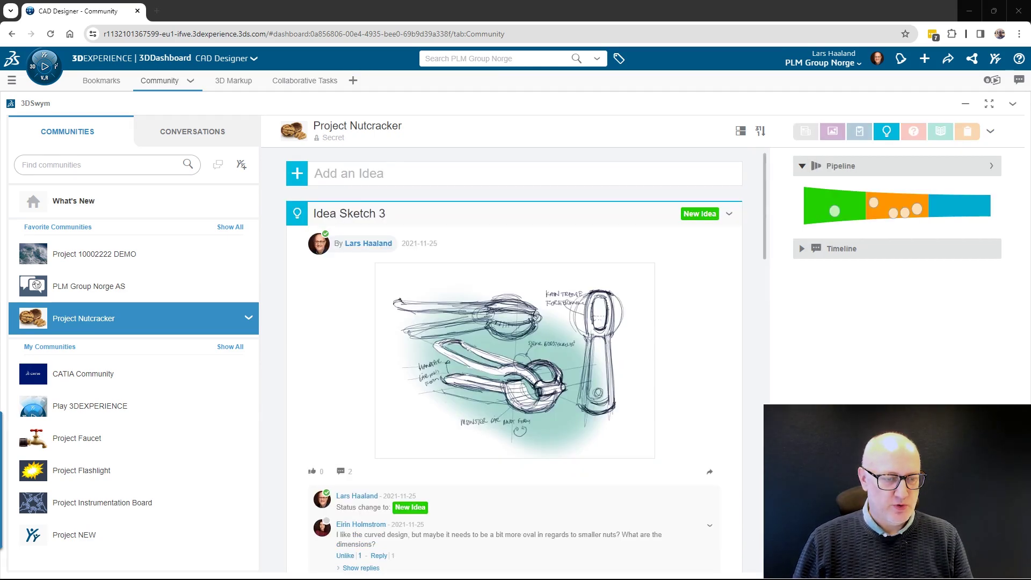
Step: Publish an idea titled 'Ergonomics' with the body 'What about using a differnet material for the grip'
click(349, 173)
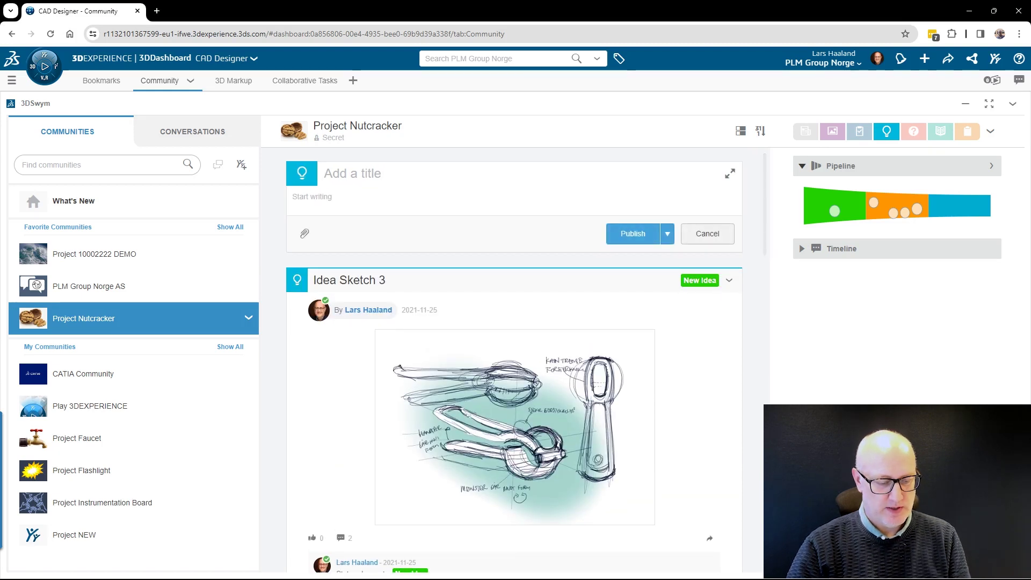
text(Er)
key(BackSpace)
text(o)
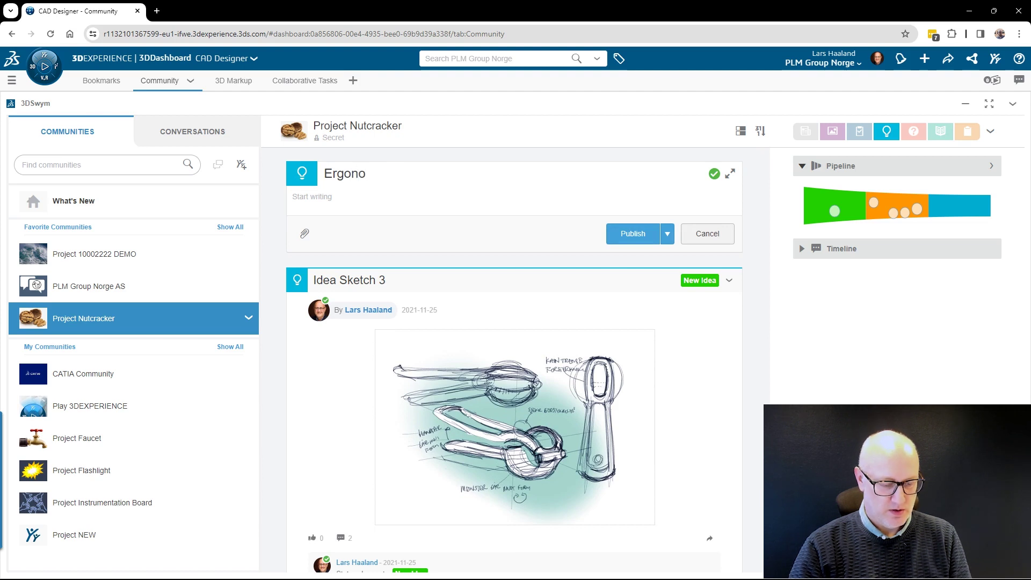
text(mics)
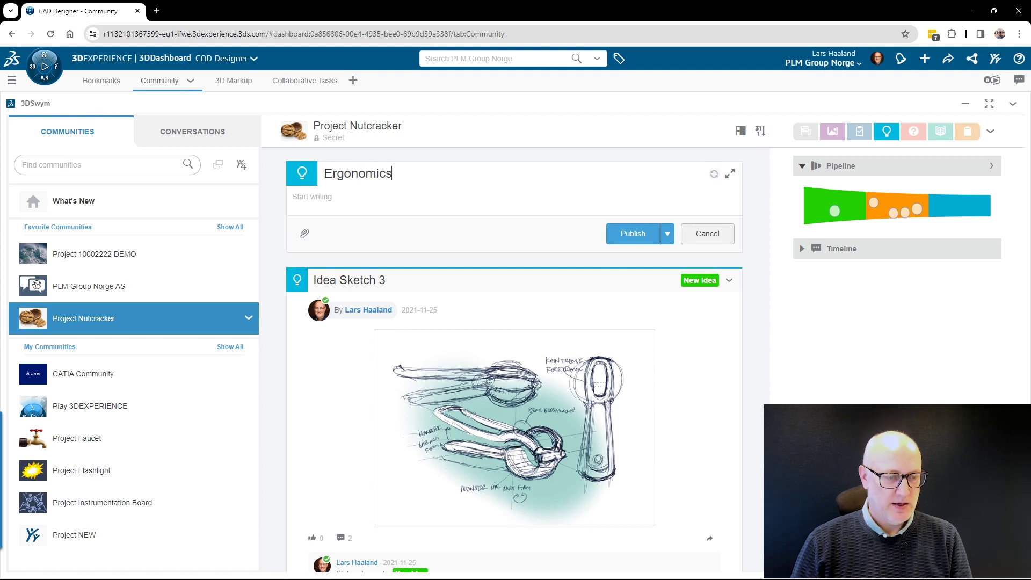
key(Tab)
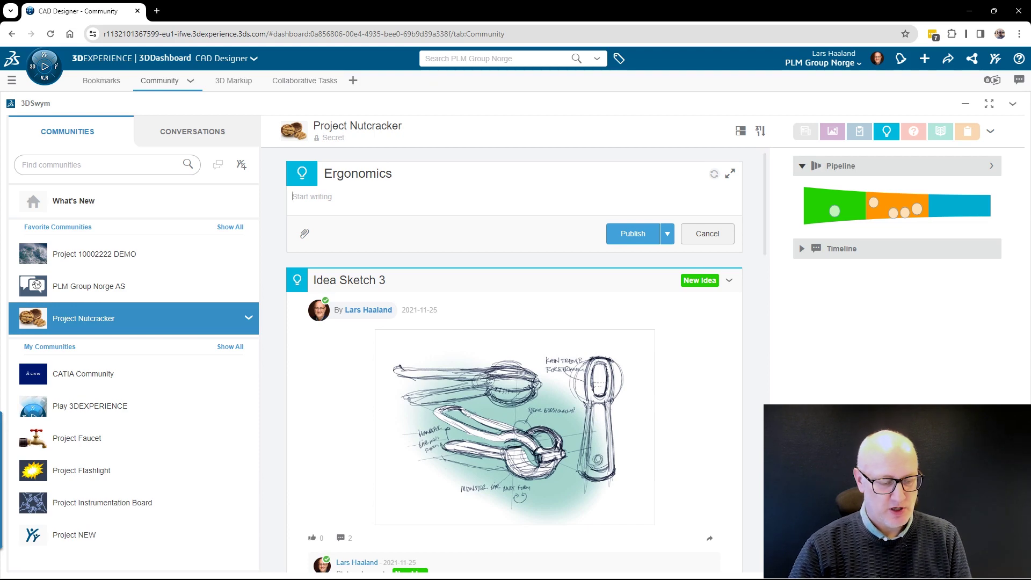
text(What about using a differnet material for the grip)
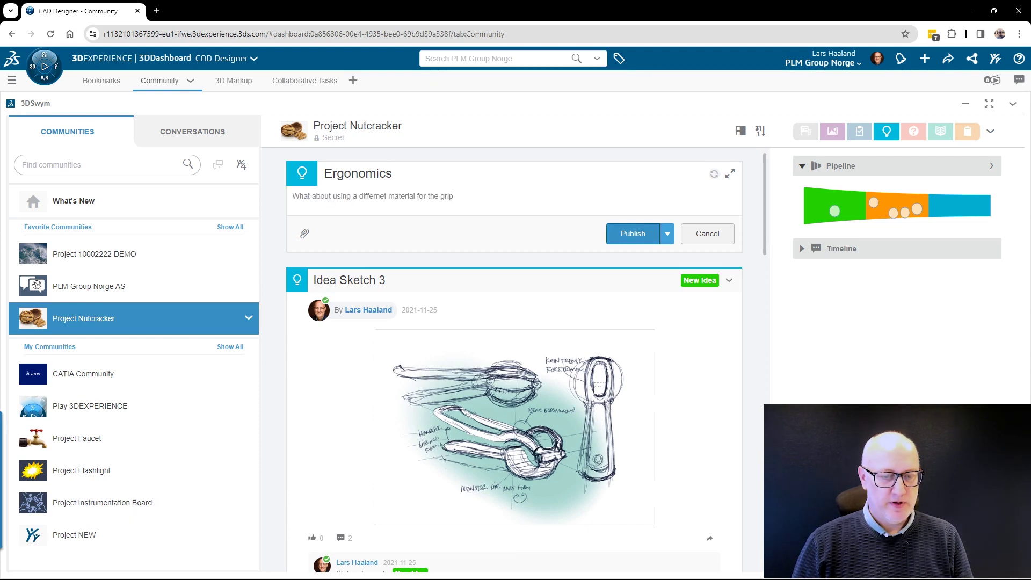
click(632, 233)
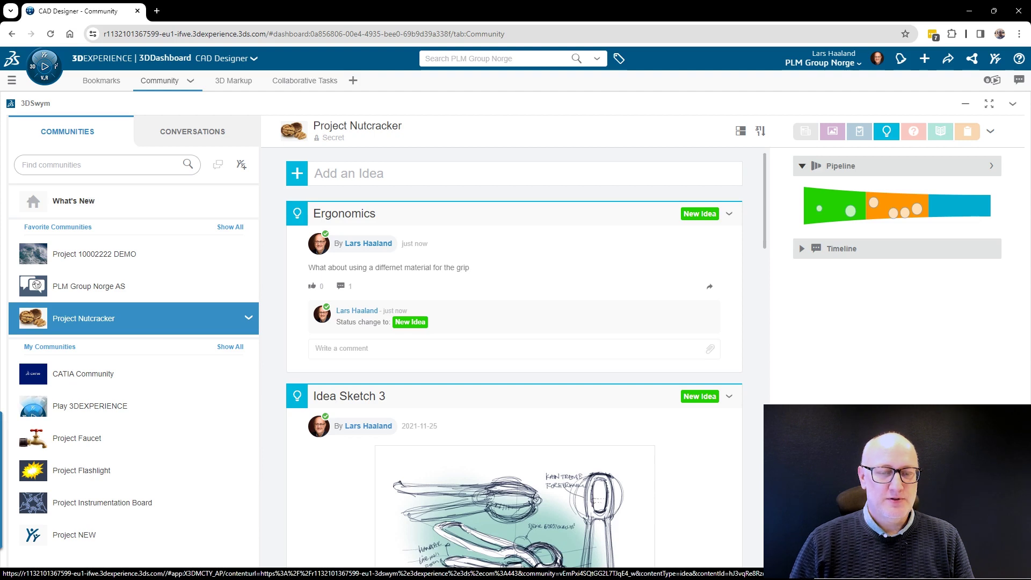
Step: Move the Ergonomics idea to the Concept stage with the comment 'Good idea'
click(344, 213)
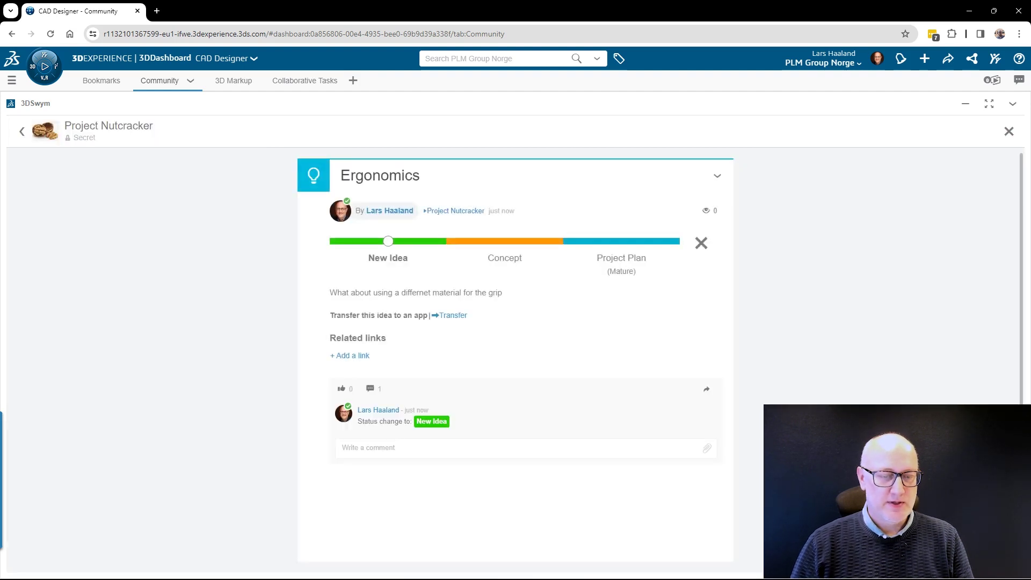
click(505, 242)
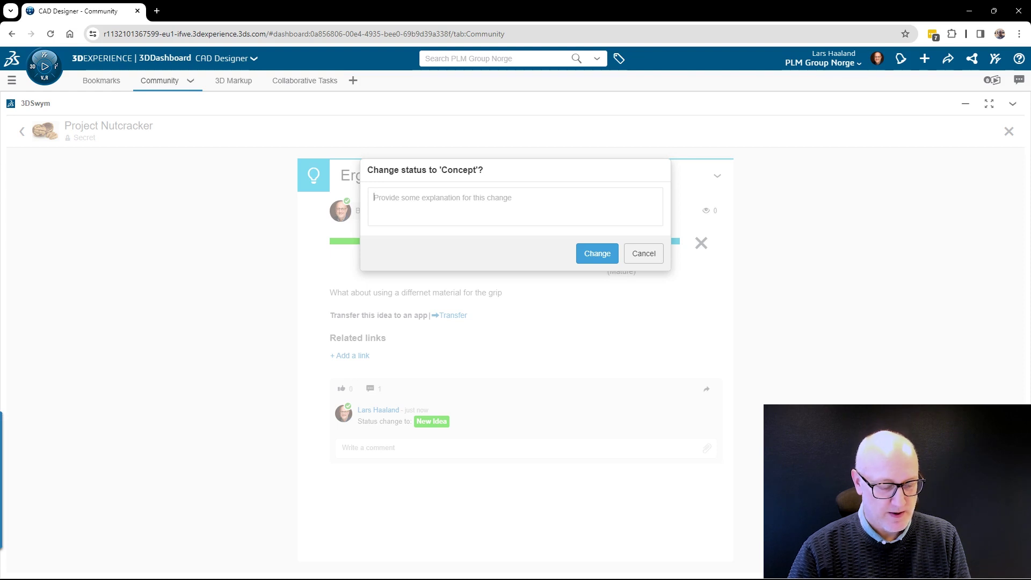
text(Good idea)
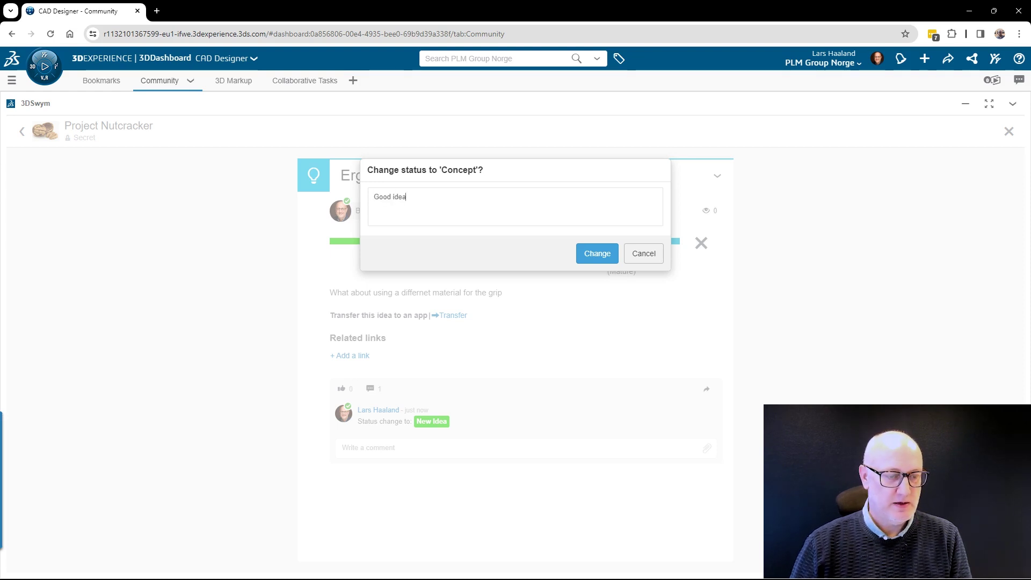
click(597, 254)
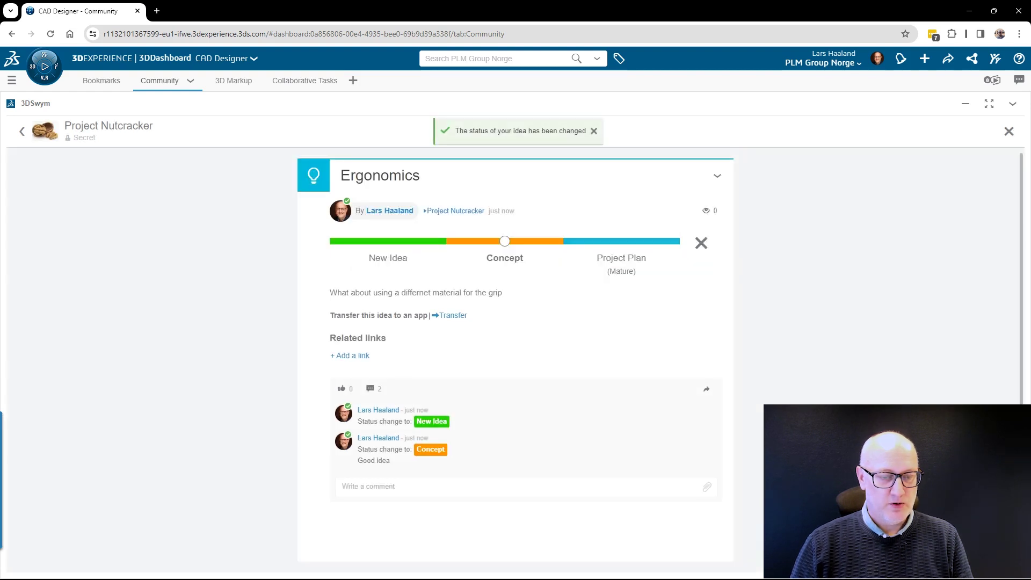
Step: Advance the idea to Project Plan with the comment 'Best idea', then return to the feed
click(621, 241)
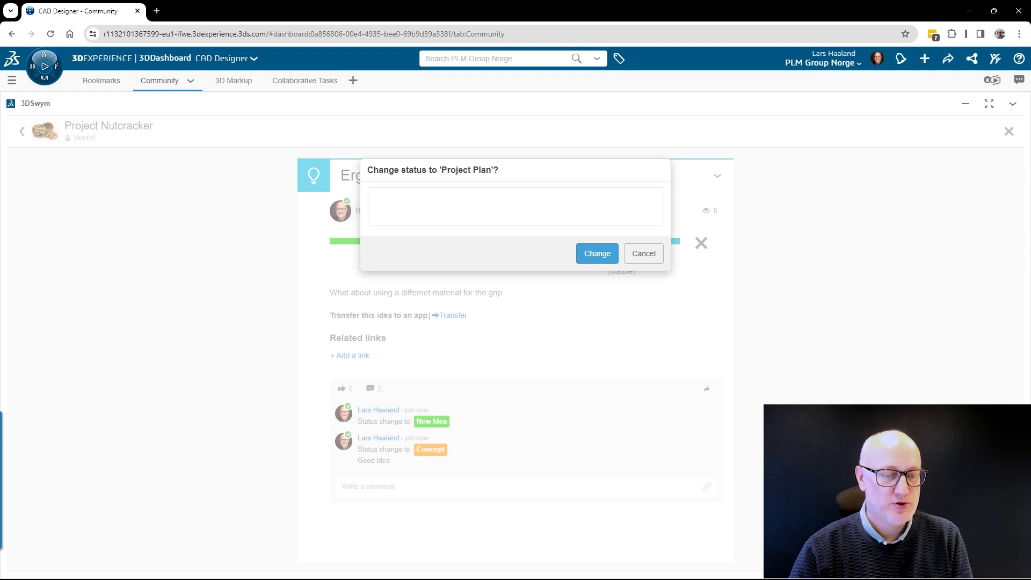
text(Best idea)
key(Tab)
key(Return)
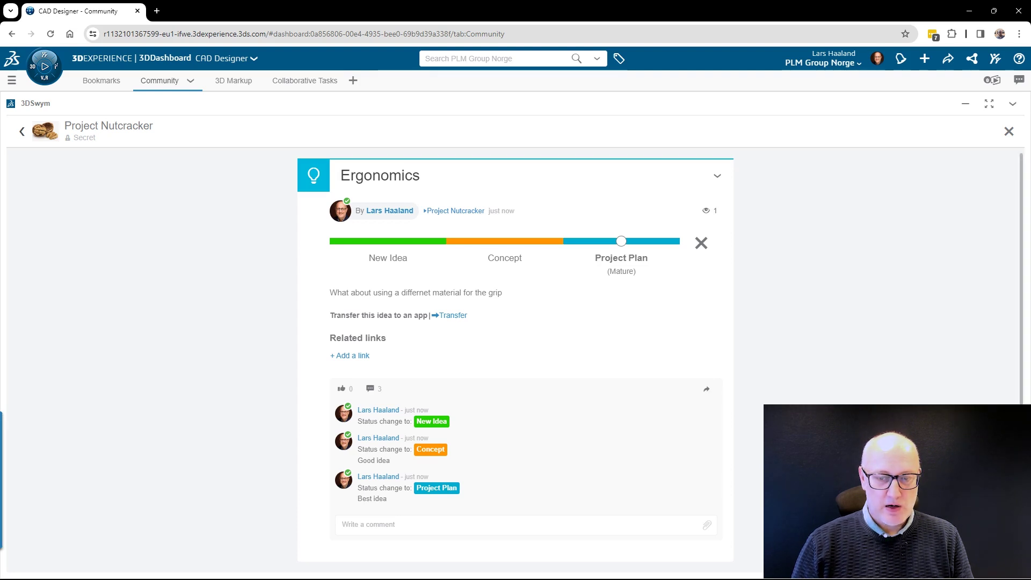
click(1009, 132)
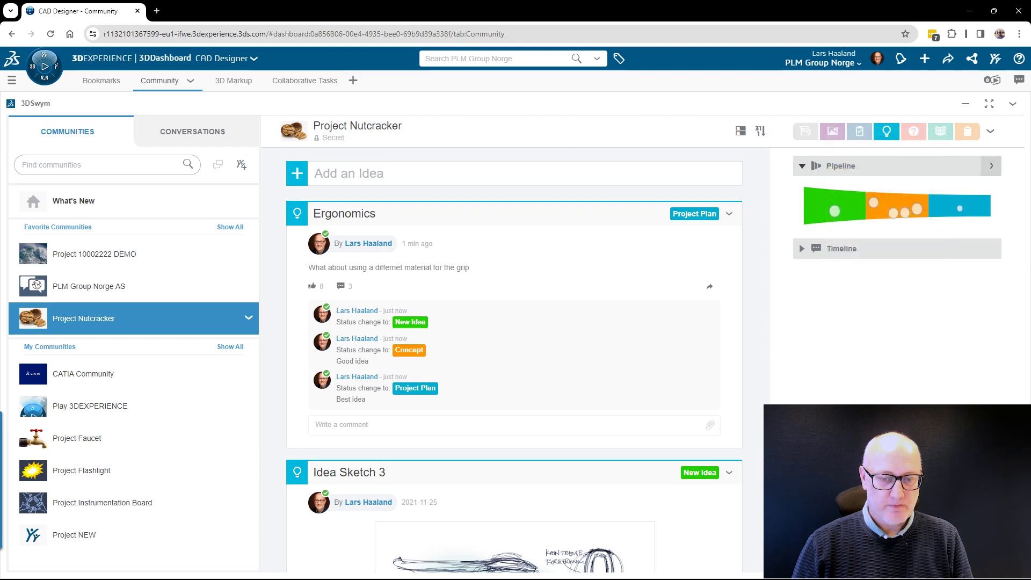
Step: Expand and close the full Nutcracker ideas pipeline, then scroll down through the ideas feed
click(991, 165)
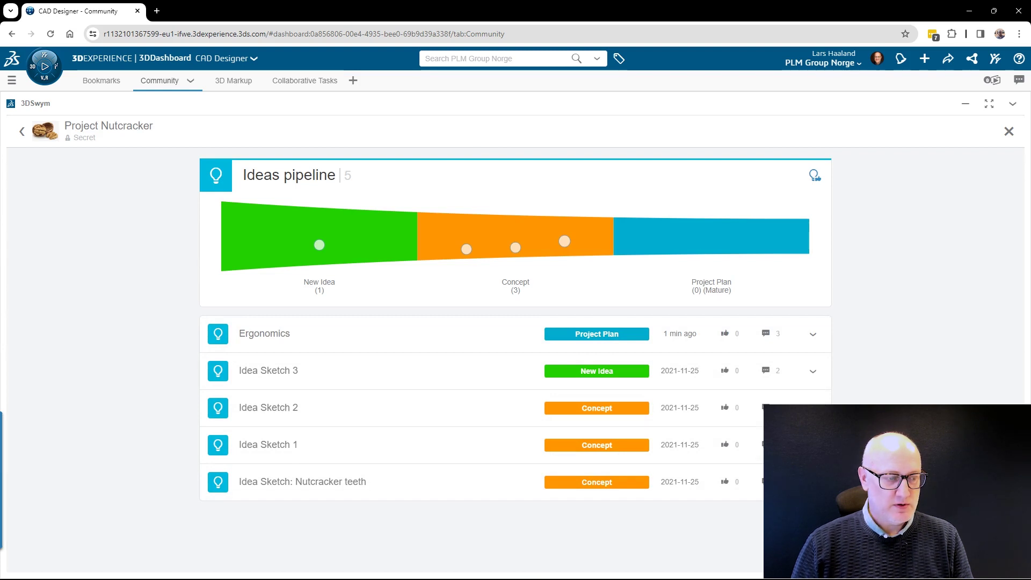
key(Escape)
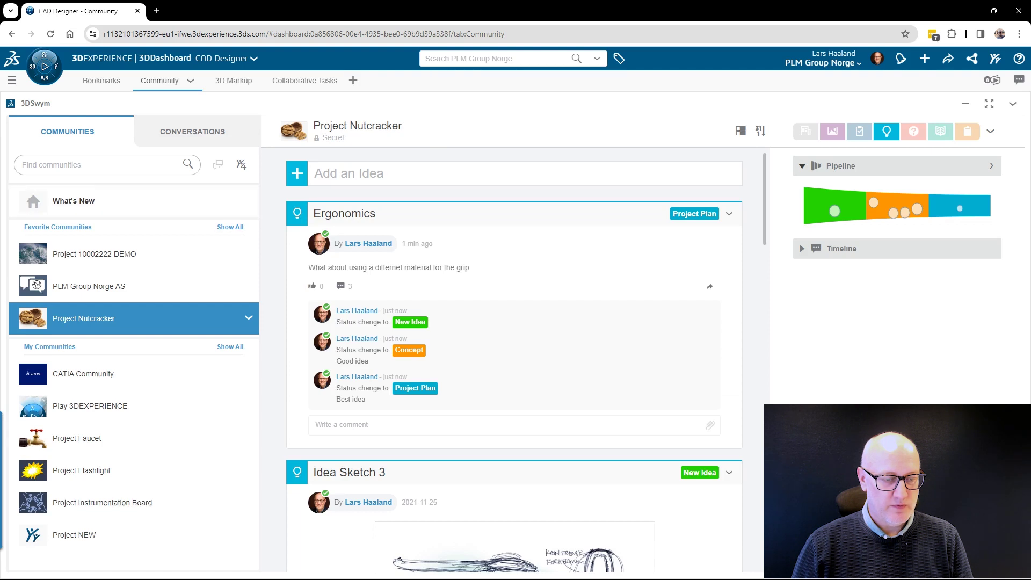
scroll(514, 366, down, 1)
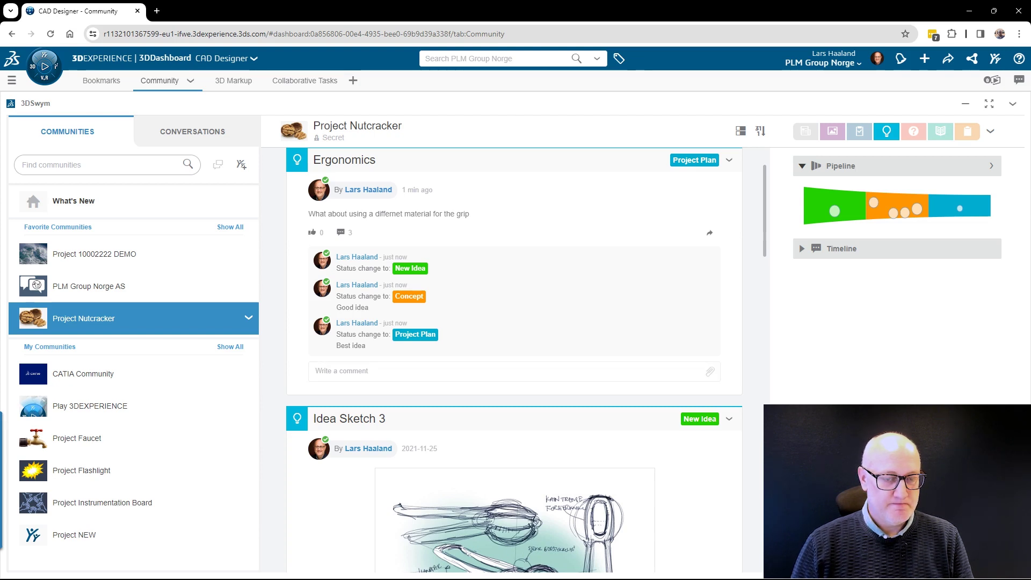
scroll(514, 365, up, 1)
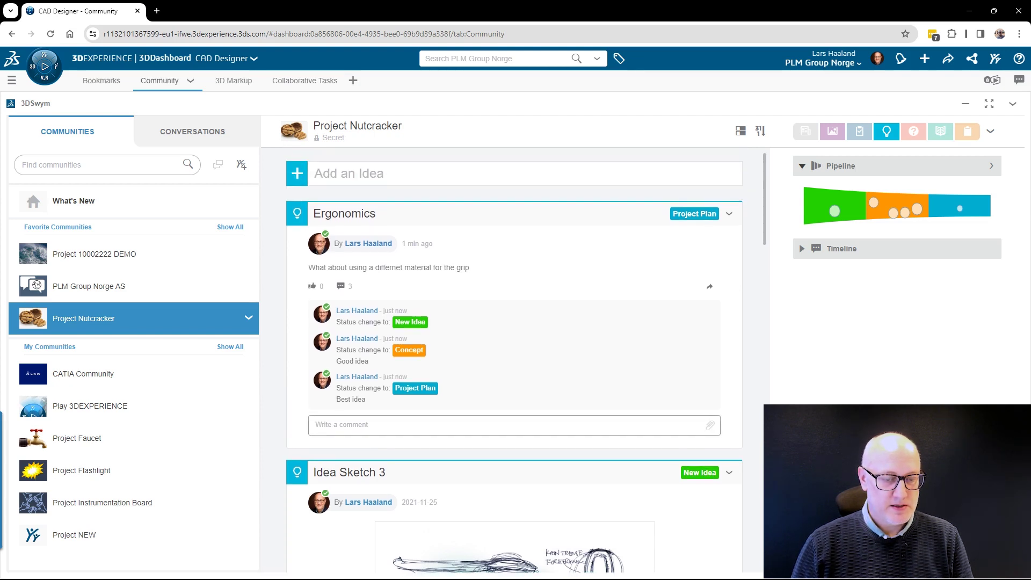
scroll(514, 366, down, 3)
scroll(514, 365, down, 2)
scroll(515, 365, down, 2)
scroll(515, 365, down, 3)
scroll(515, 365, down, 3)
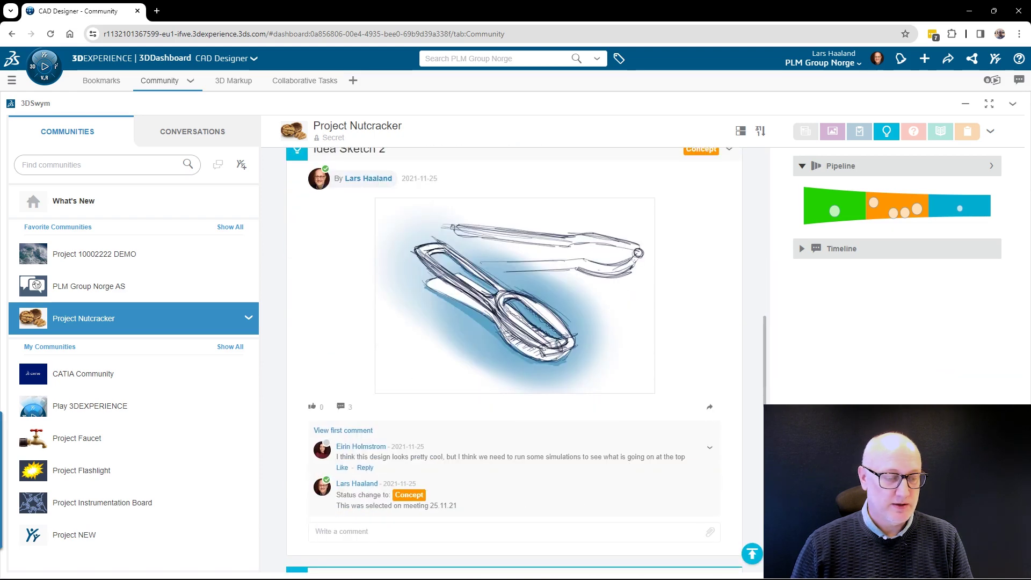
scroll(514, 366, down, 1)
scroll(514, 365, down, 3)
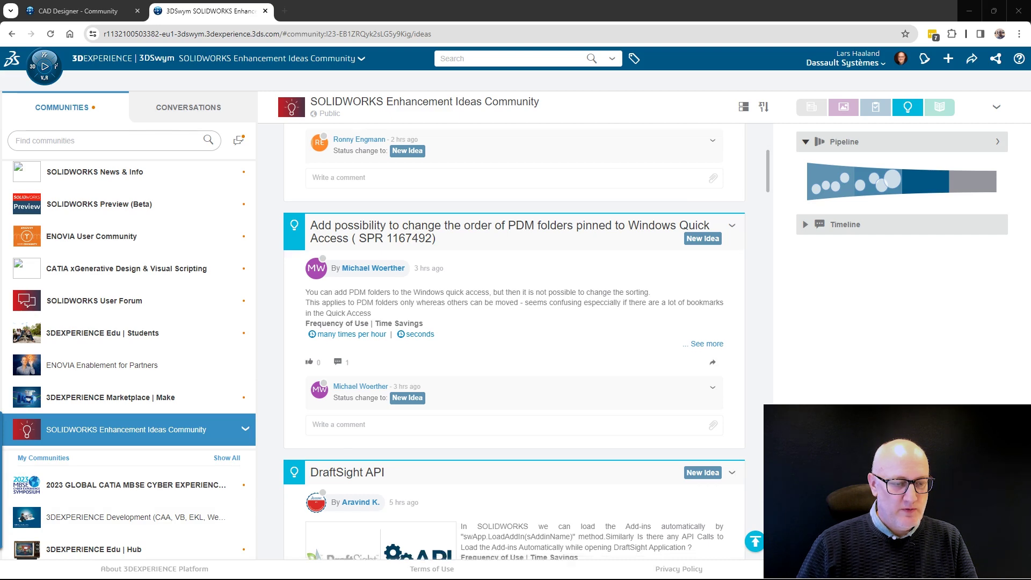
scroll(514, 343, down, 4)
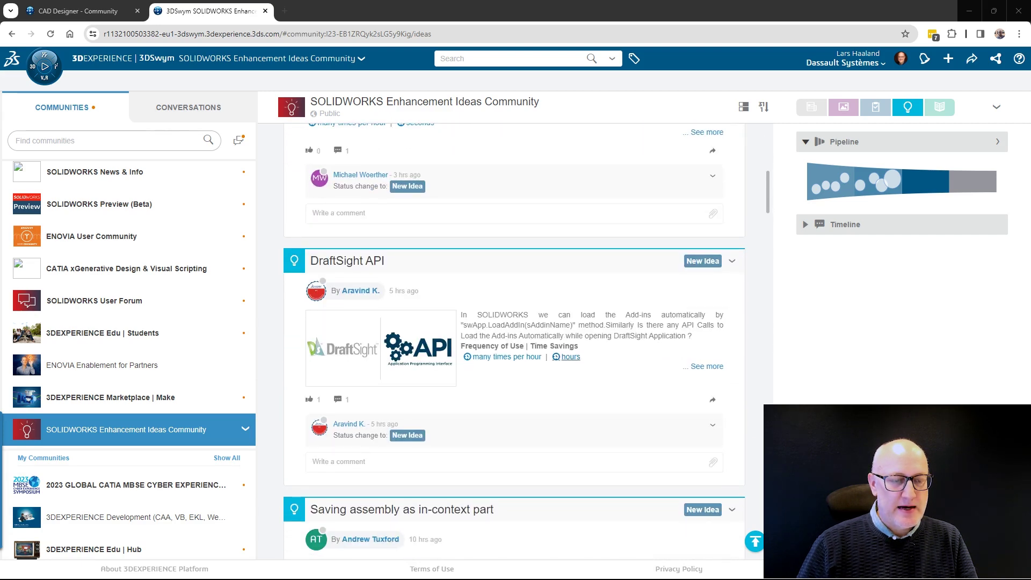
scroll(514, 344, down, 1)
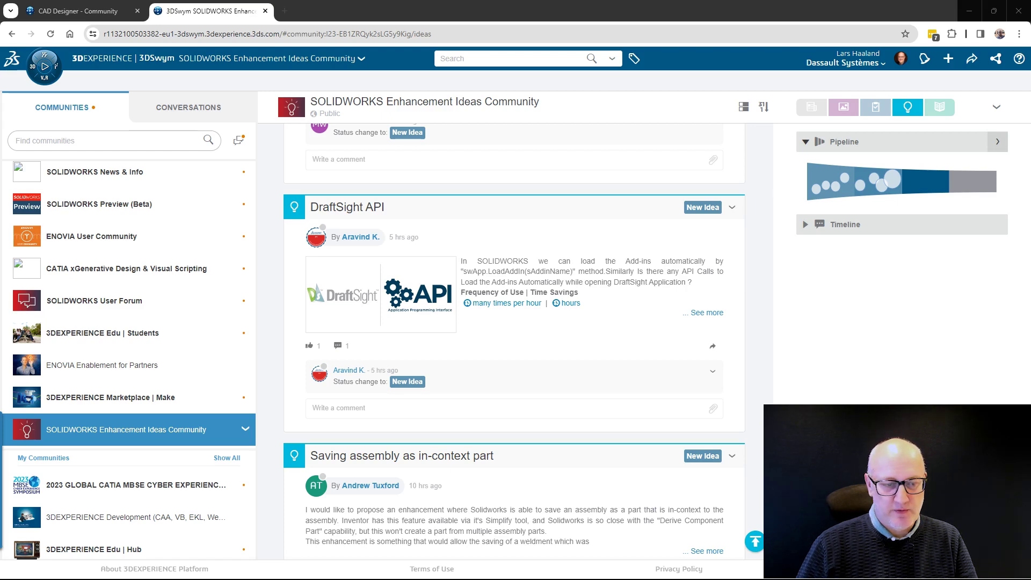
Step: Open the SOLIDWORKS community's full Pipeline page and scroll through its 1902 ideas by stage
click(997, 141)
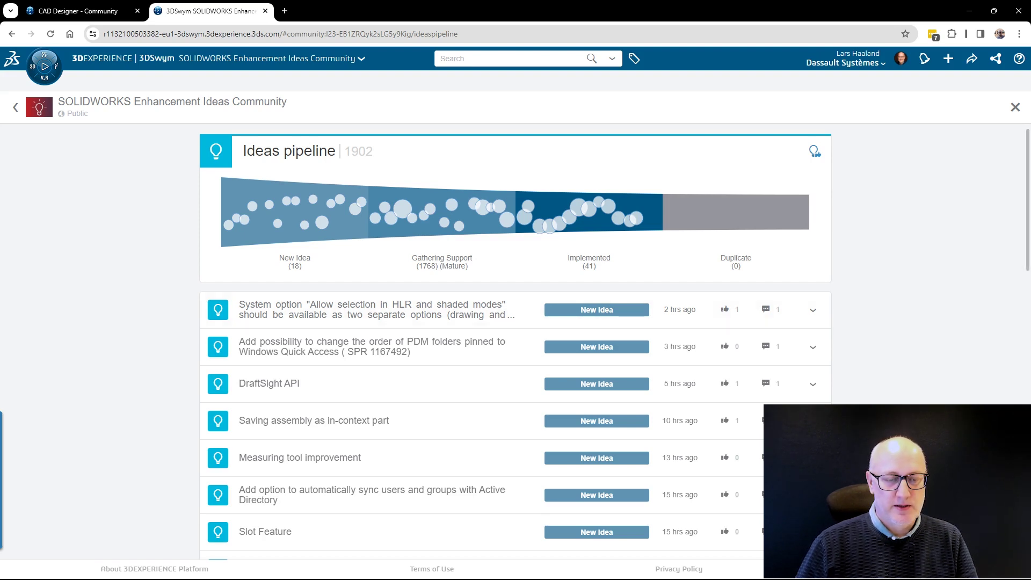
scroll(516, 344, down, 3)
scroll(516, 344, down, 1)
scroll(516, 344, up, 4)
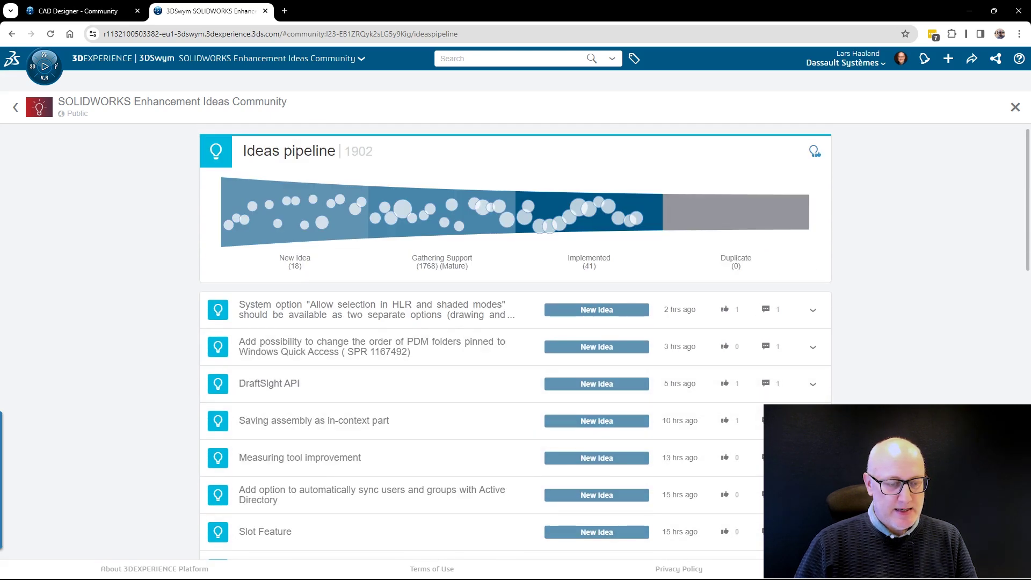